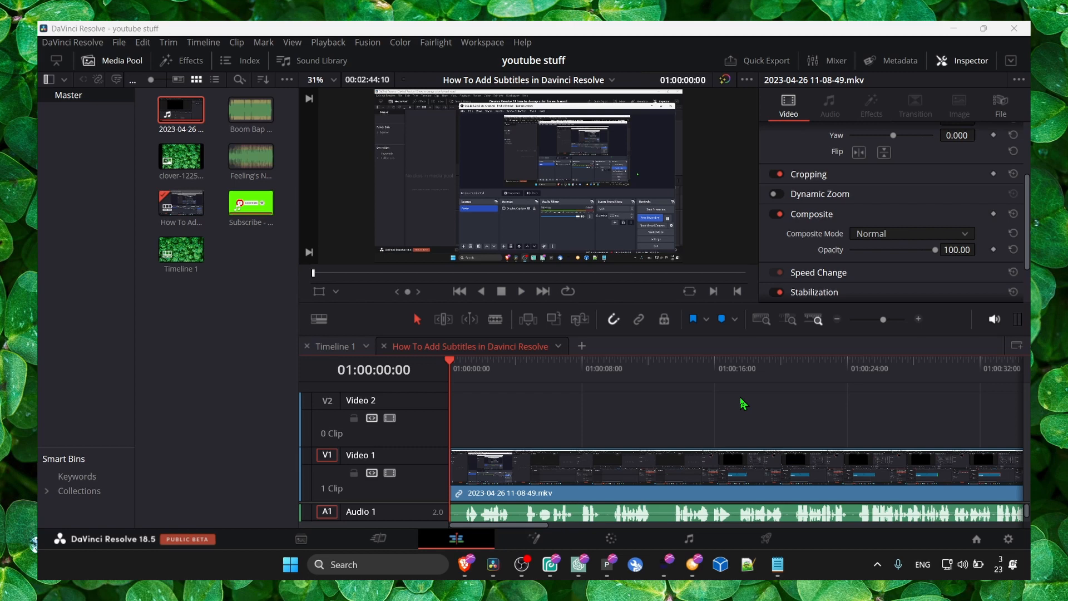
Step: Add a subtitle track to the How To Add Subtitles in Davinci Resolve timeline
left_click(418, 401)
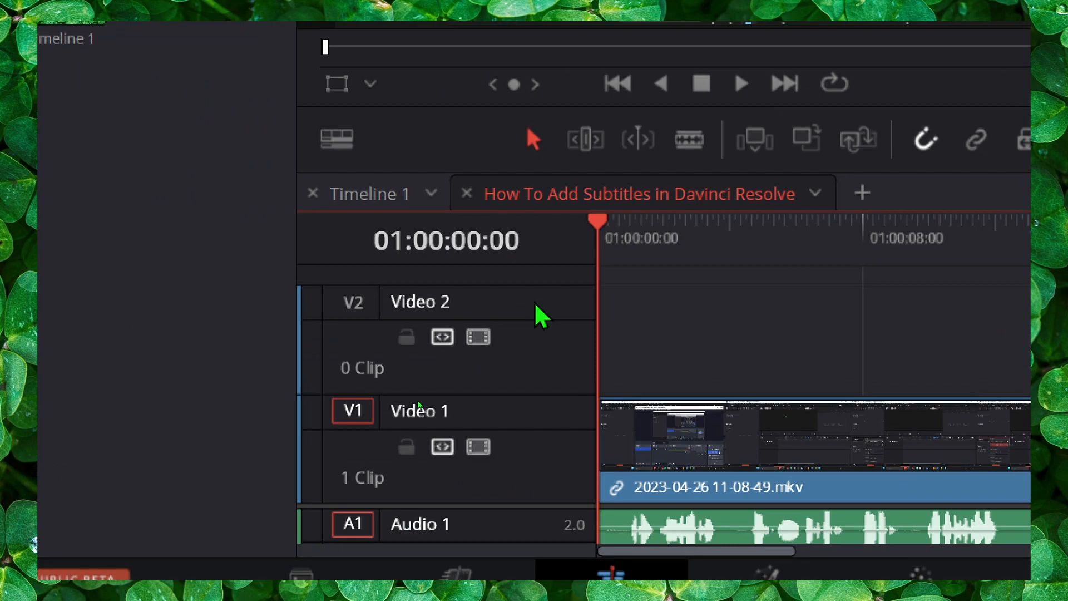
right_click(420, 397)
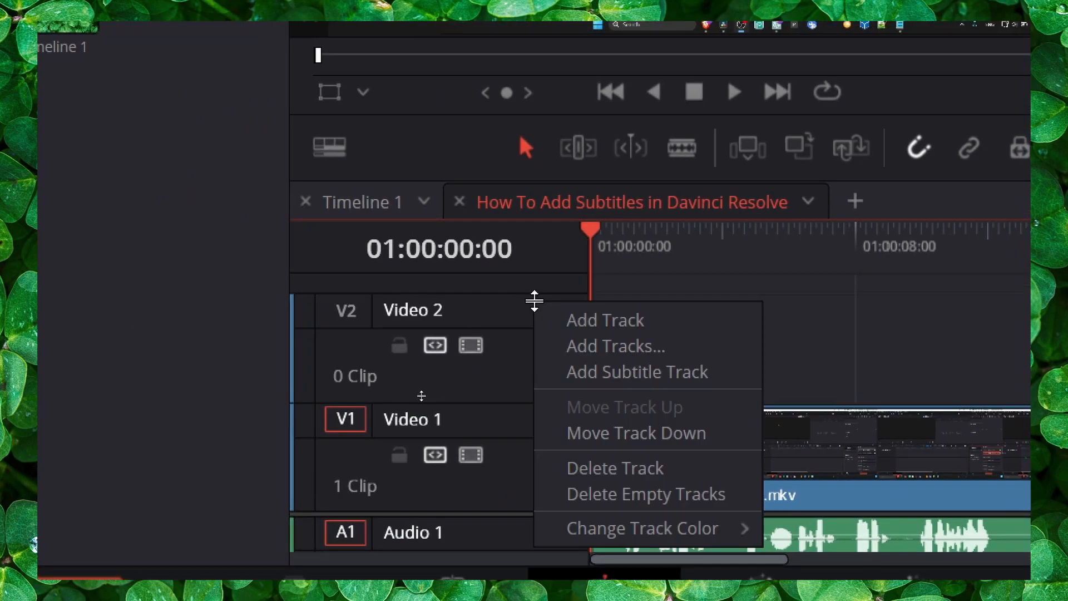
left_click(602, 369)
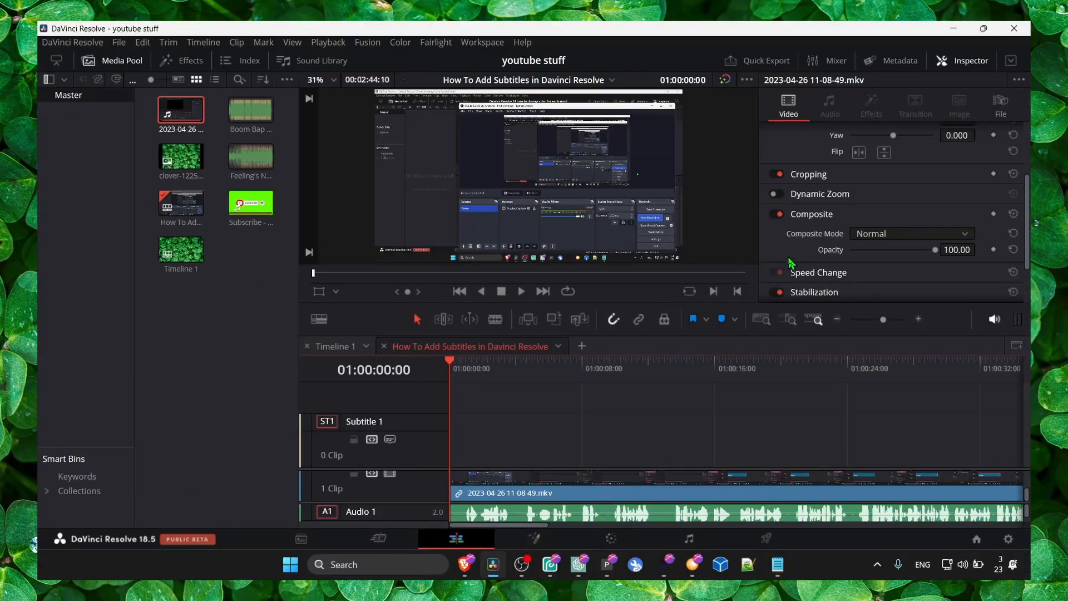
scroll(799, 242, "up", 5)
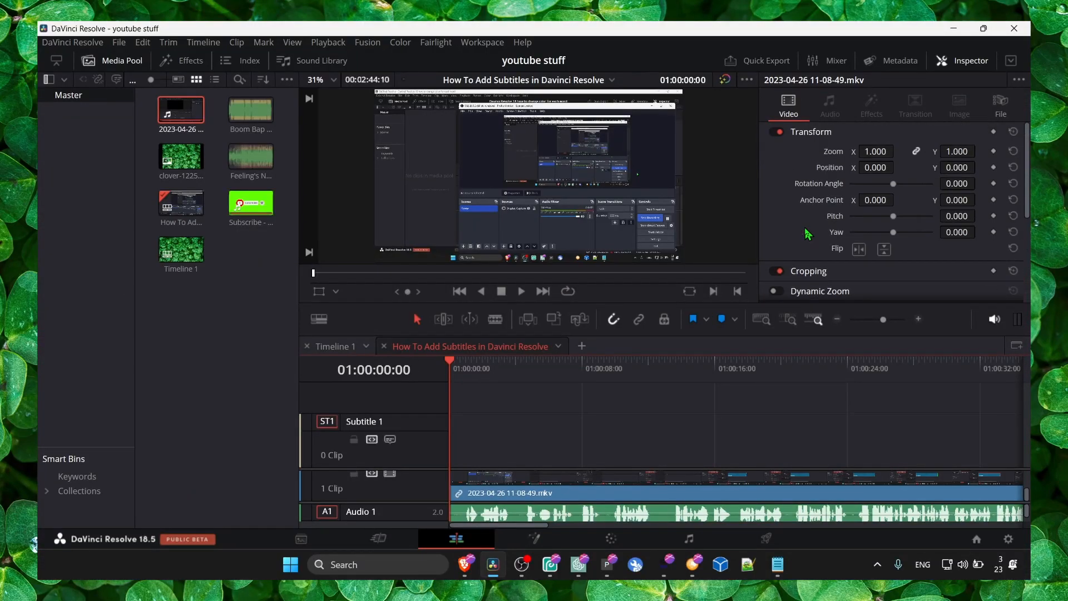
right_click(412, 429)
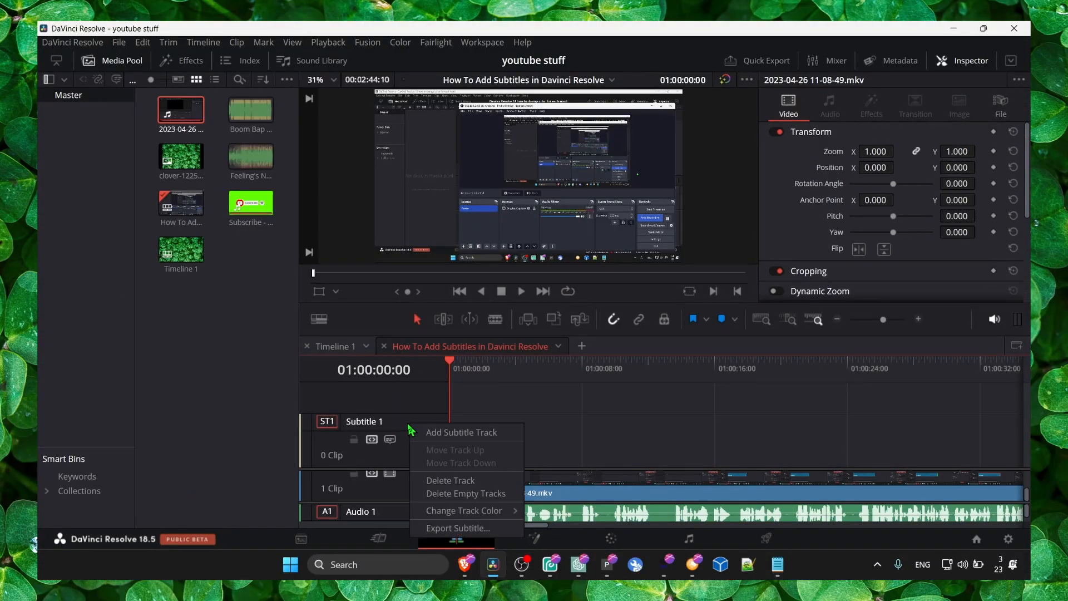
left_click(408, 424)
scroll(793, 211, "down", 5)
scroll(805, 197, "up", 3)
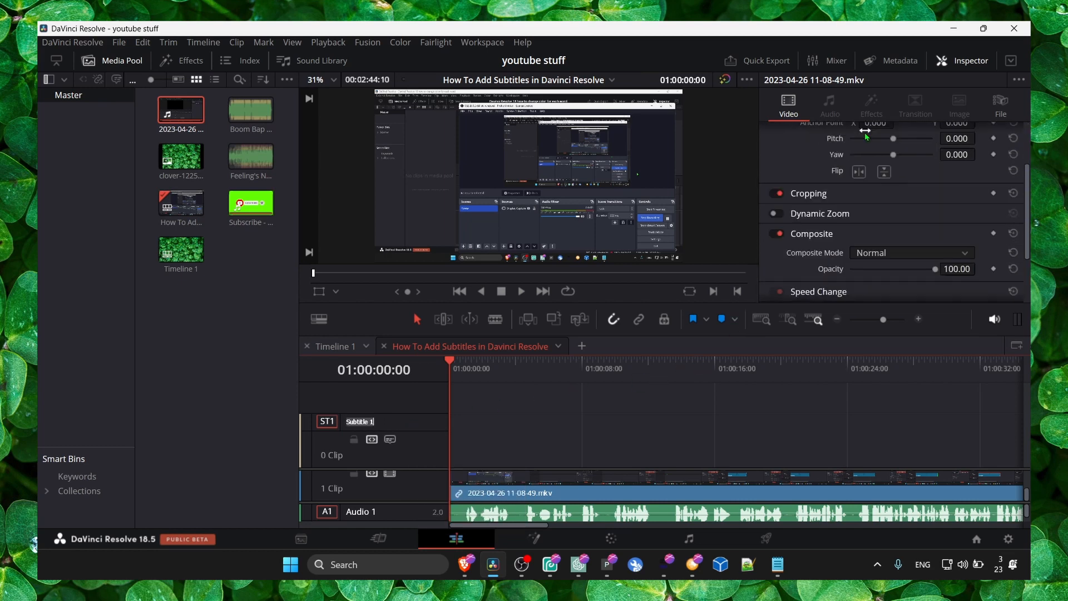
scroll(805, 197, "down", 3)
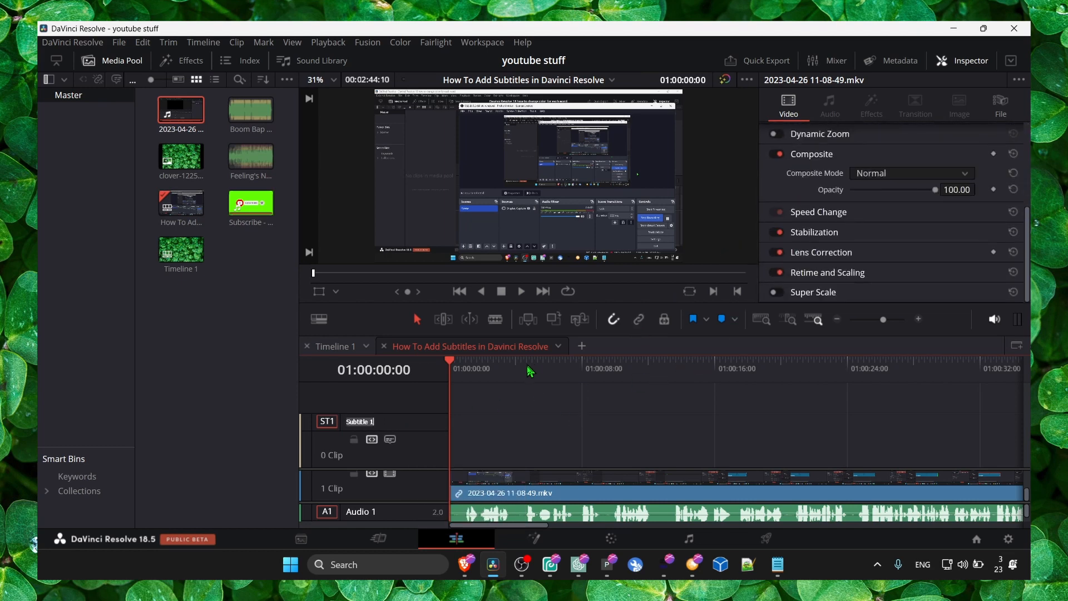
left_click(405, 421)
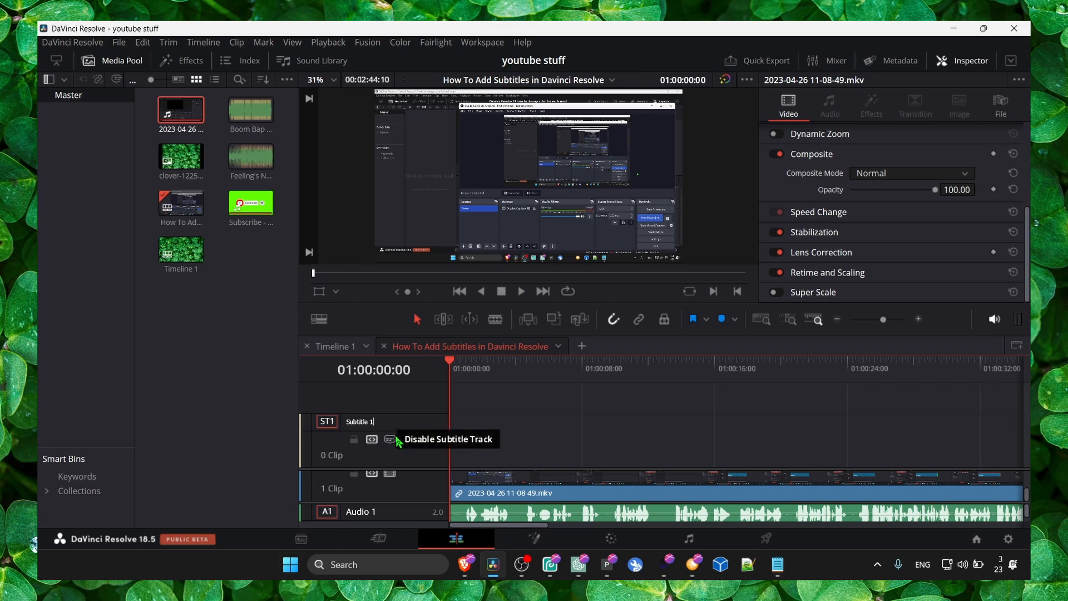
key("Return")
Step: Add a second subtitle track above Subtitle 1
right_click(407, 430)
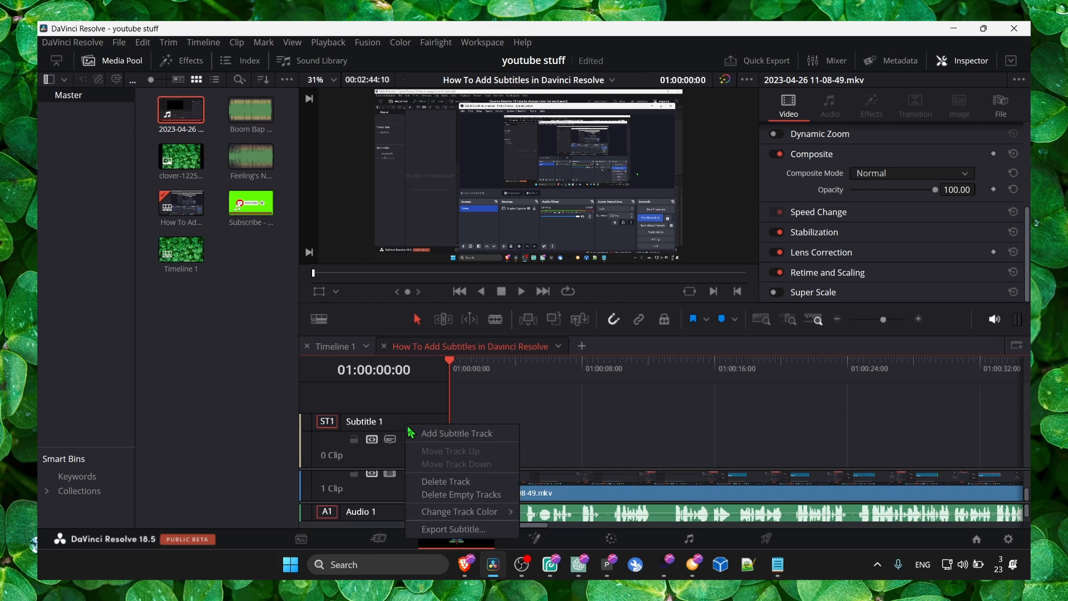
left_click(445, 433)
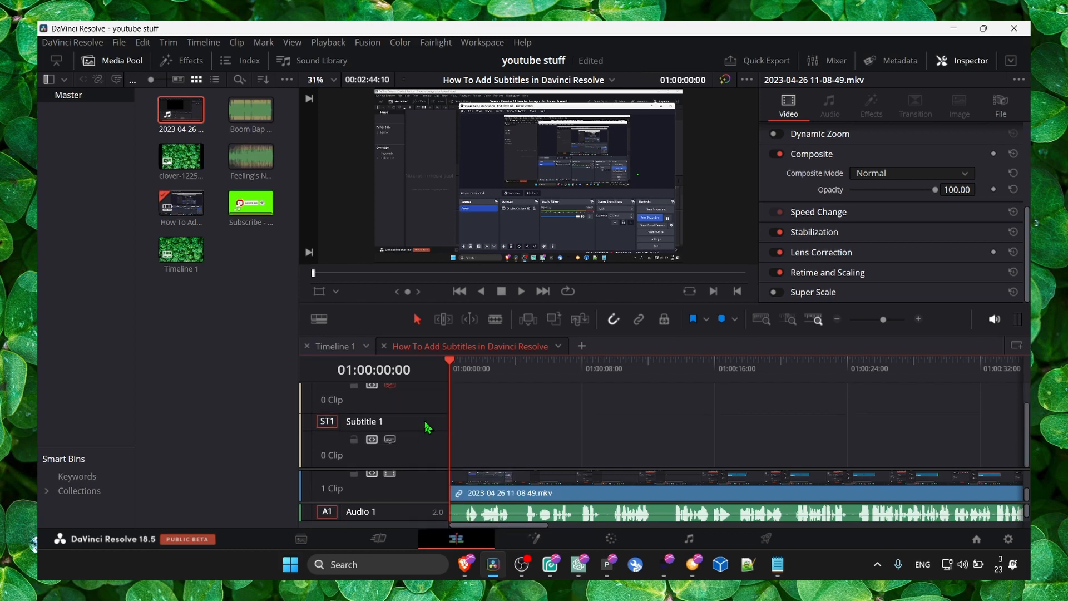
Step: Select the Subtitle 1 track and create a caption on it at the start of the timeline
right_click(425, 422)
left_click(412, 424)
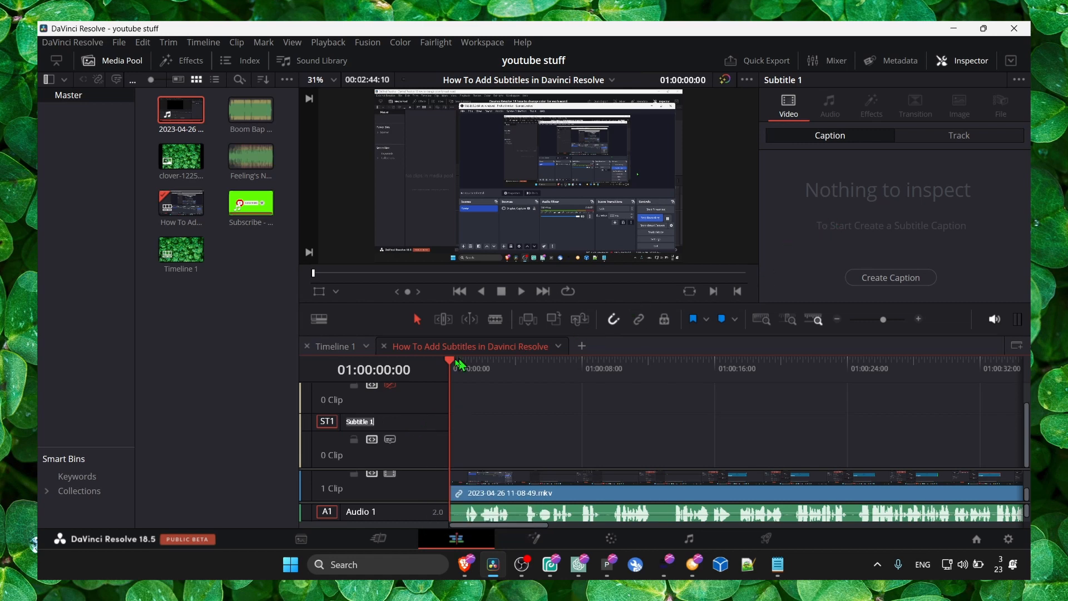
left_click(891, 278)
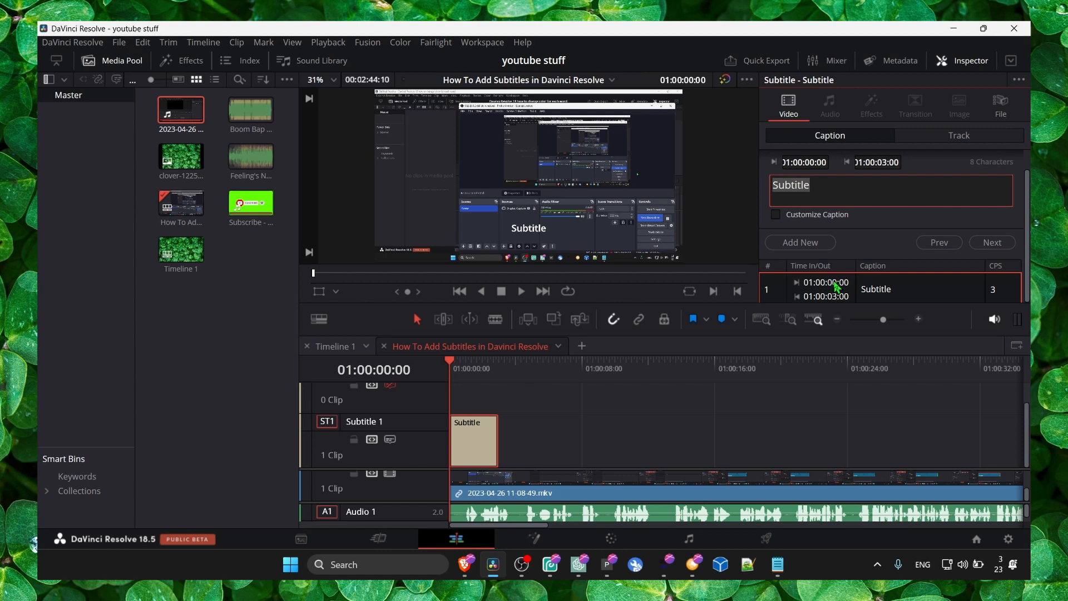
type("white")
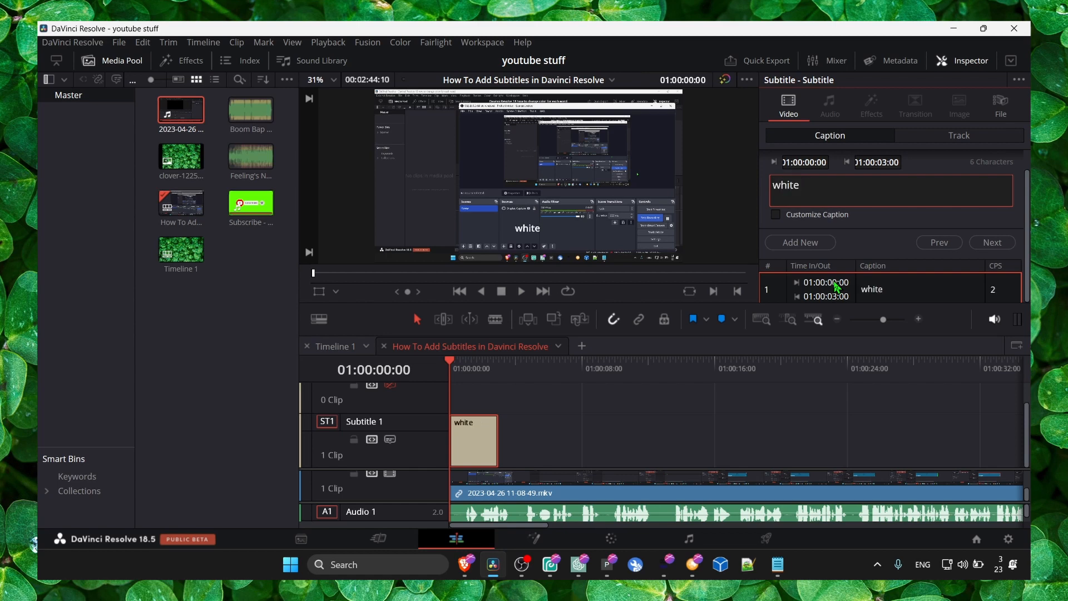
key("BackSpace")
key("BackSpace")
key("BackSpace")
key("BackSpace")
key("BackSpace")
key("BackSpace")
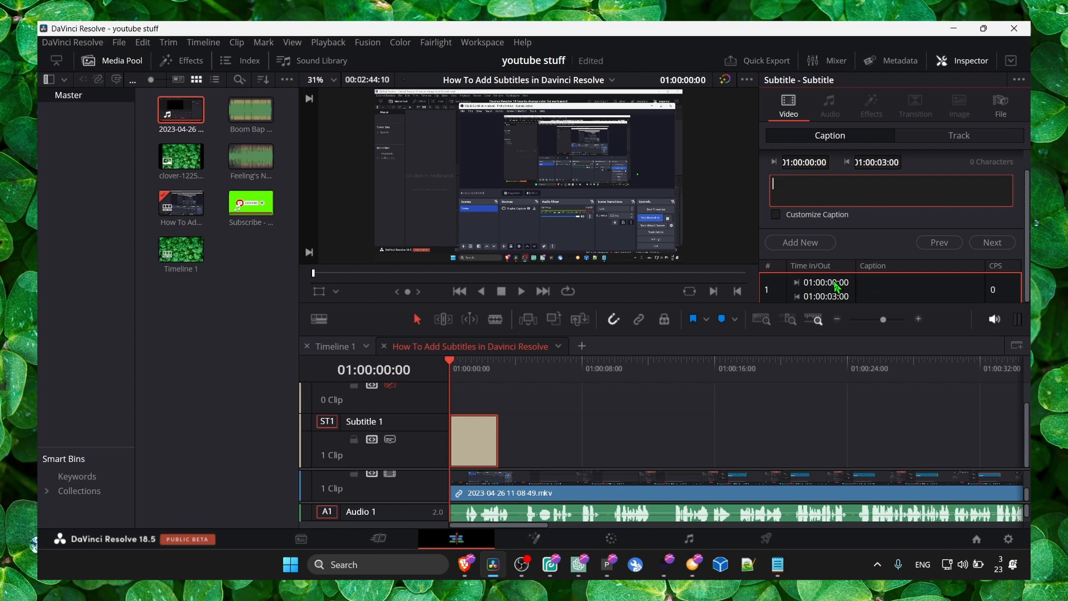
Step: Set the text of the first caption to "hello"
type("hello")
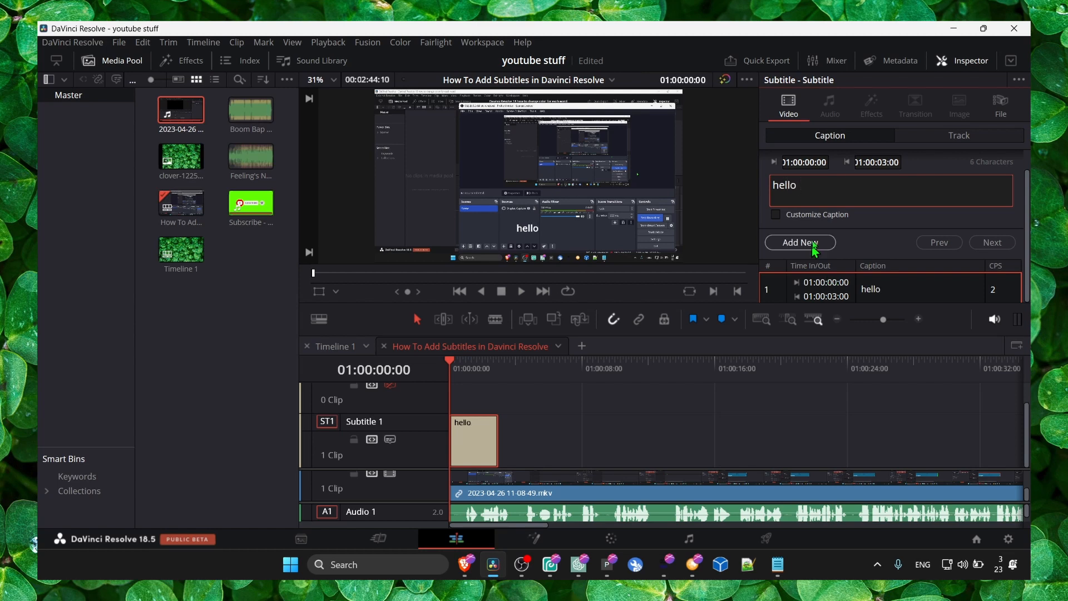
mouse_move(325, 279)
left_mouse_down()
mouse_move(339, 279)
mouse_move(311, 280)
left_mouse_up()
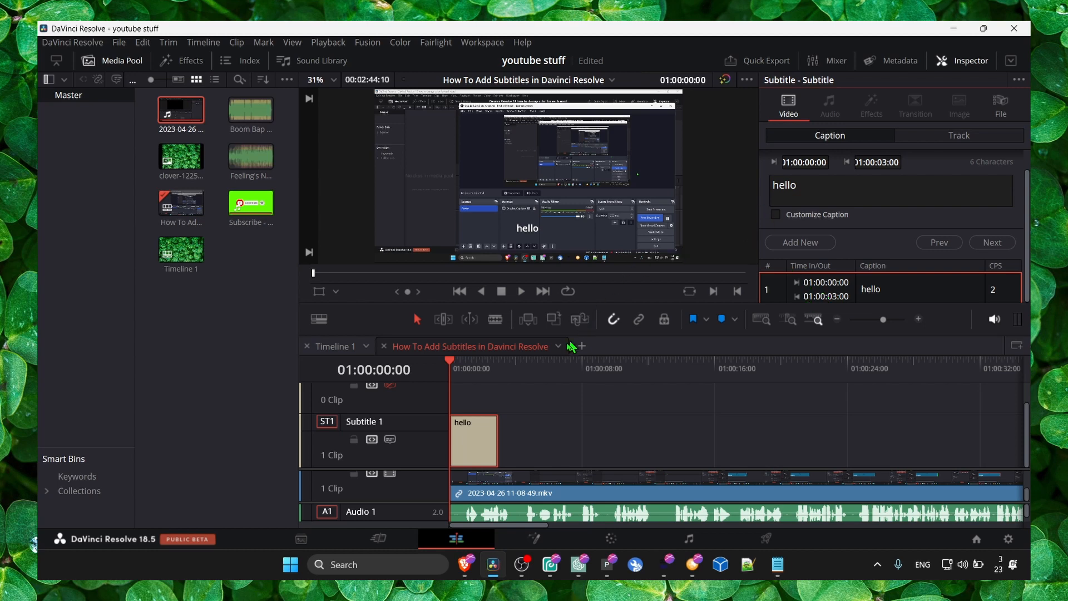
Step: Shorten the "hello" caption clip on Subtitle 1 so it ends at 01:00:01:22
mouse_move(460, 370)
left_mouse_down()
mouse_move(472, 371)
mouse_move(450, 371)
mouse_move(467, 371)
left_mouse_up()
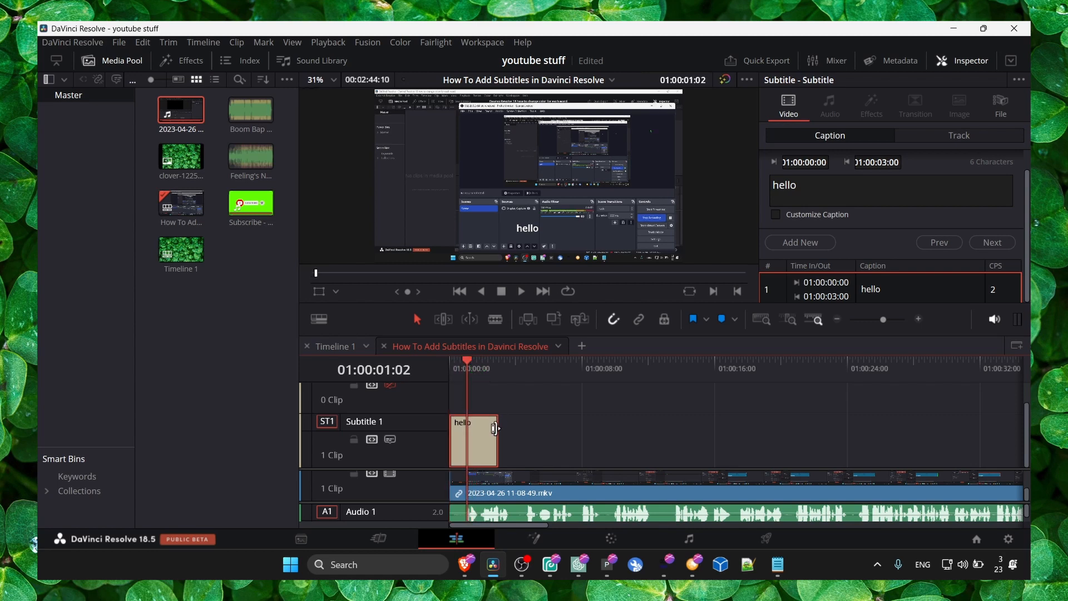
left_click_drag(497, 429, 479, 428)
mouse_move(468, 373)
left_mouse_down()
mouse_move(458, 380)
mouse_move(476, 383)
left_mouse_up()
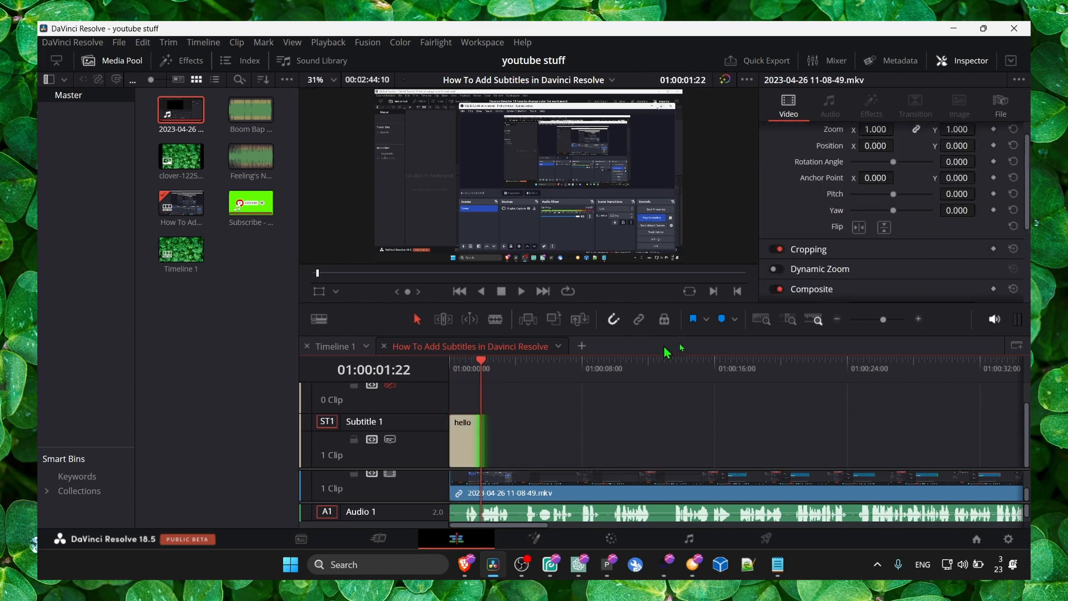
Step: Add a second caption directly after "hello", extend it to 01:00:10:19, and preview it at 01:00:06:07
left_click(473, 441)
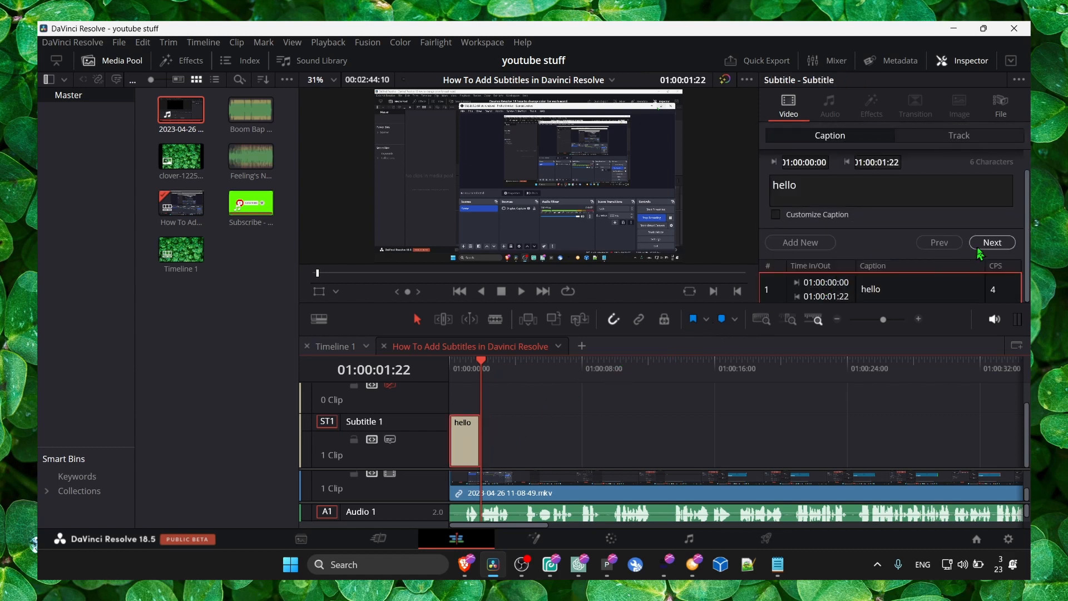
left_click(817, 247)
left_click_drag(520, 434, 627, 434)
left_click_drag(480, 365, 554, 365)
left_click(576, 437)
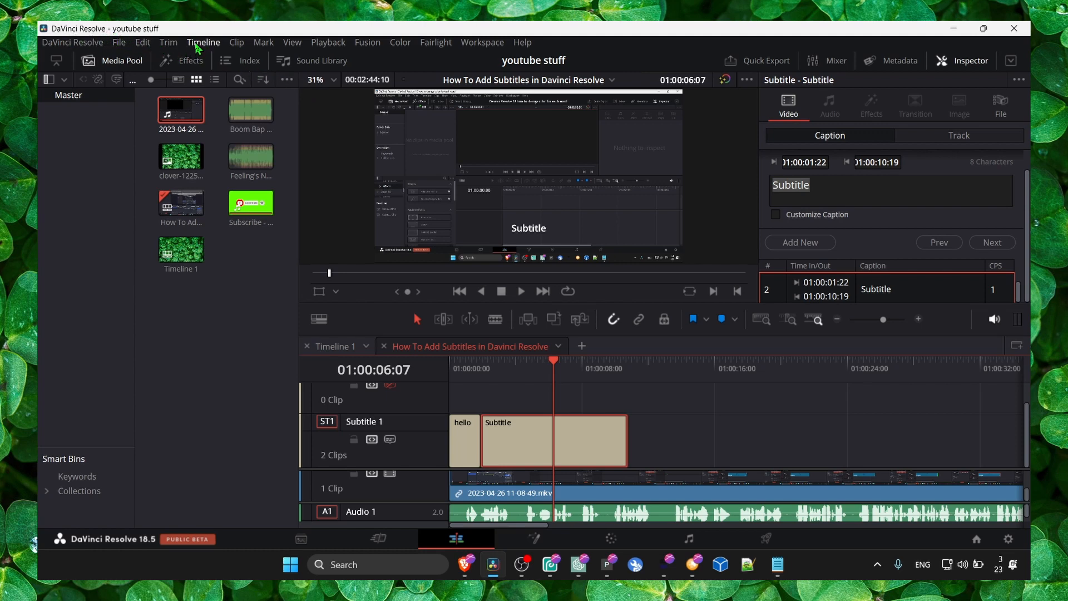
left_click(219, 48)
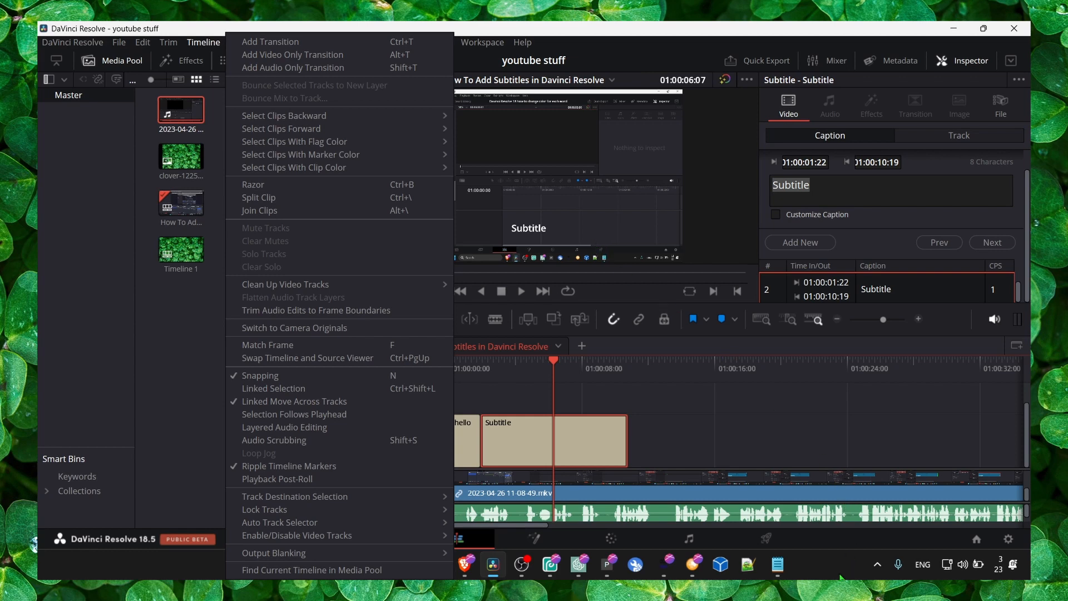
left_click(838, 484)
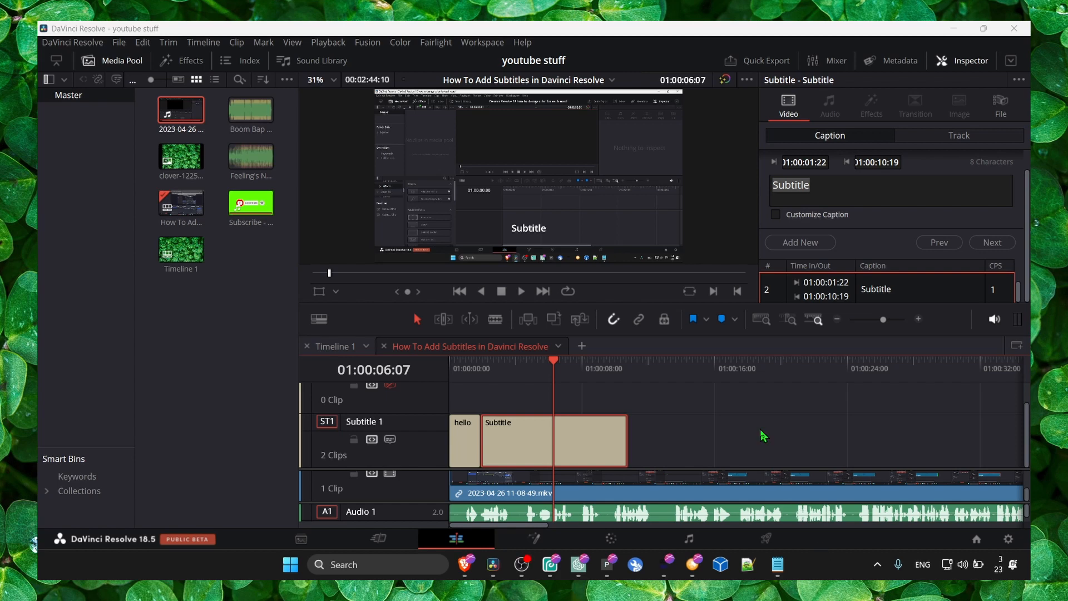
Step: Launch CapCut, dismiss the notice about the missing project path, and open the project 0424
key("super+s")
type("capcut")
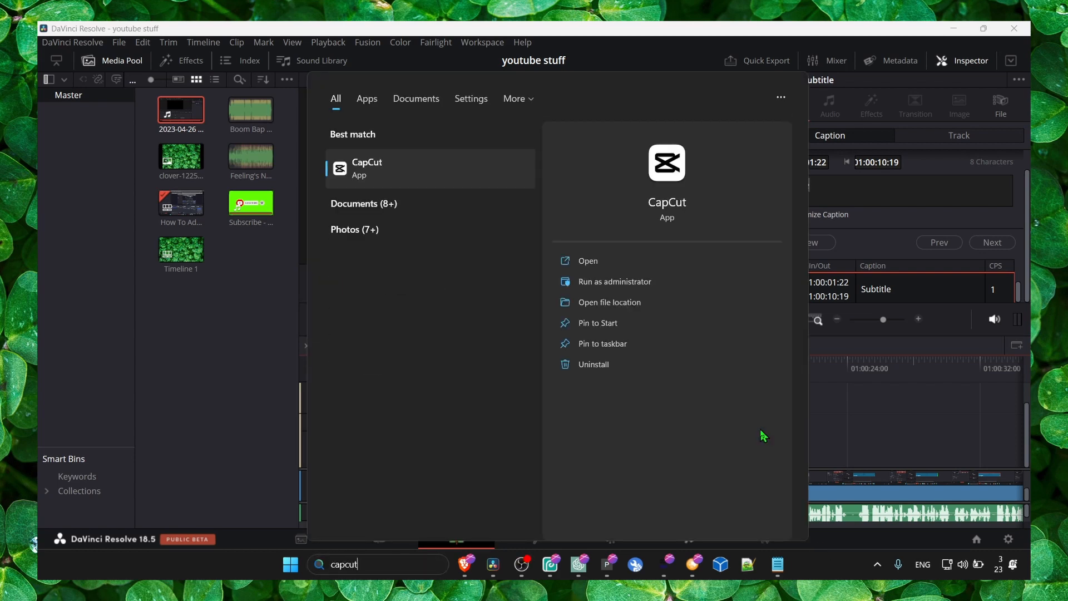
key("Return")
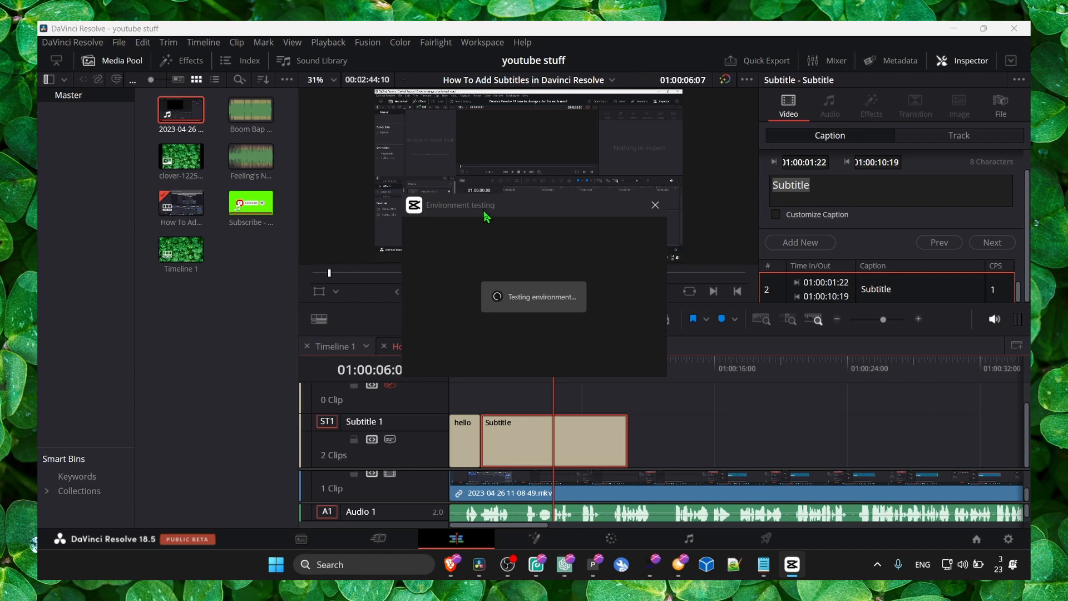
left_click_drag(463, 214, 467, 211)
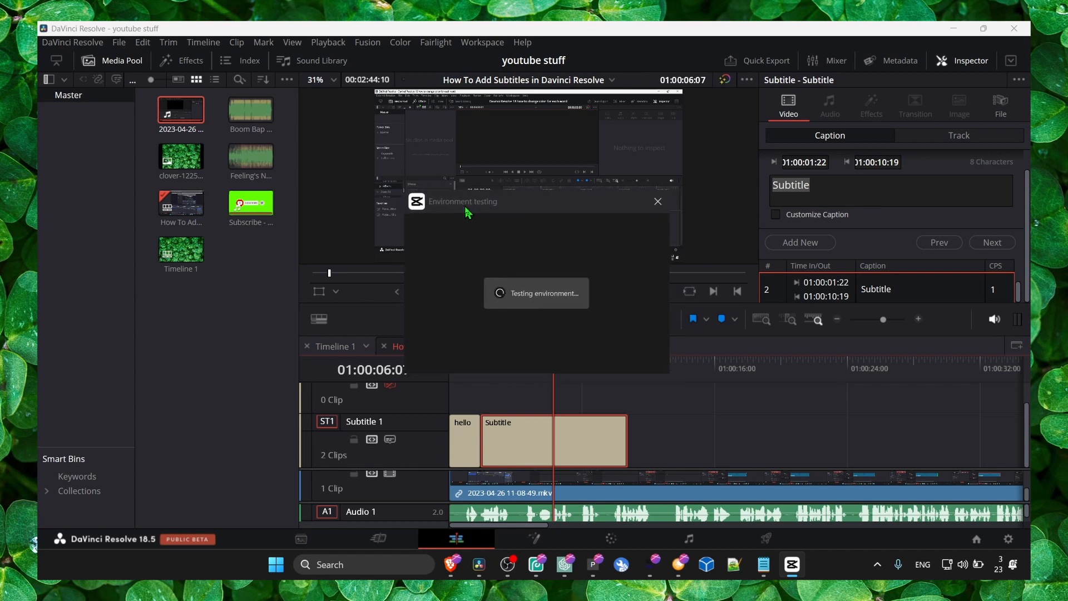
left_click(537, 363)
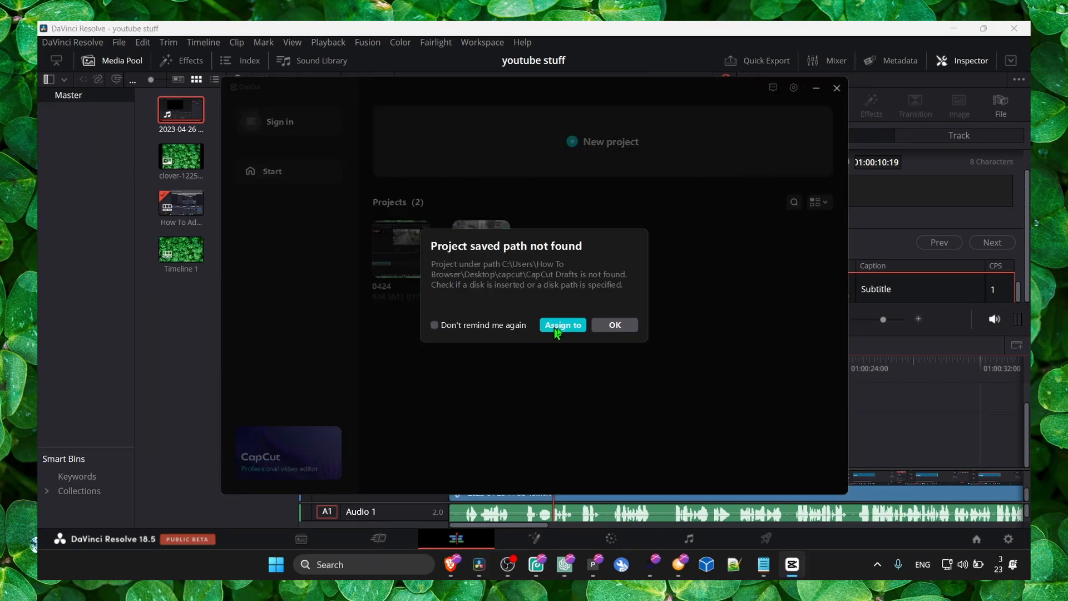
left_click(579, 324)
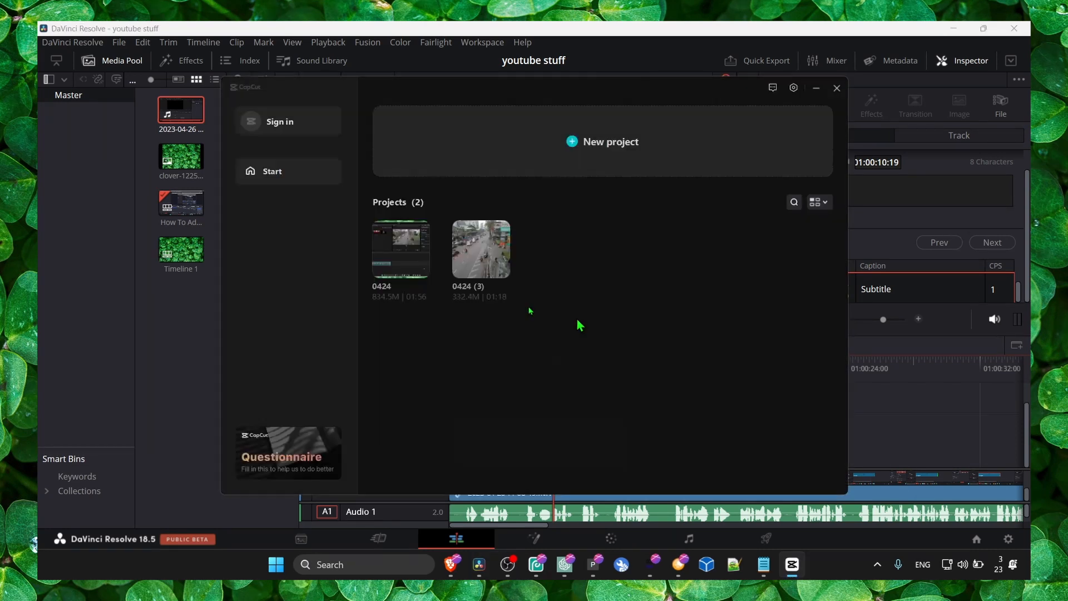
left_click(426, 263)
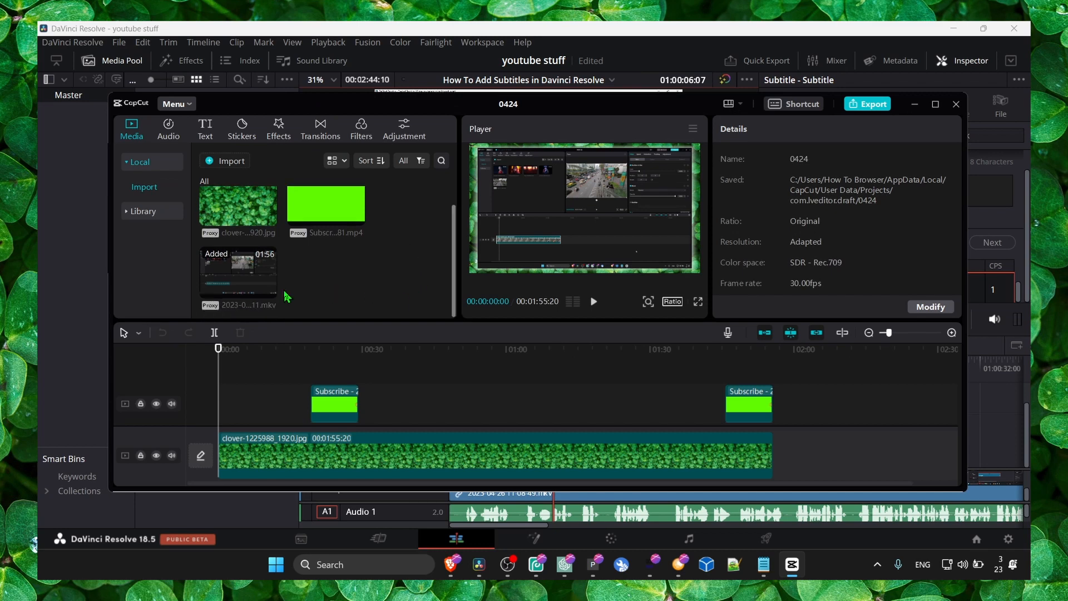
left_click_drag(251, 284, 496, 407)
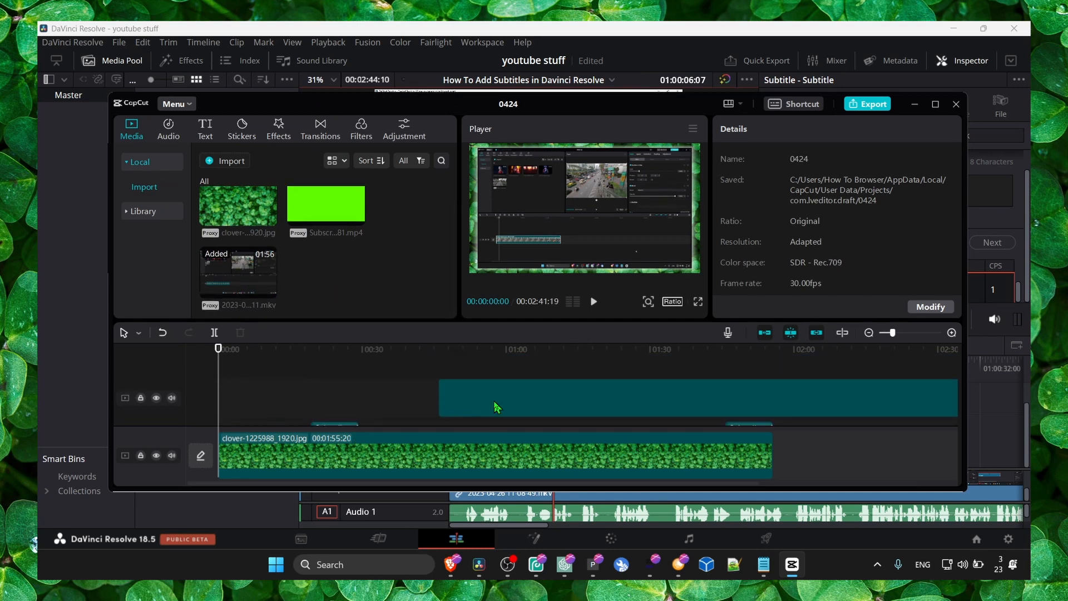
right_click(497, 408)
Step: Generate English auto captions from the speech in the project's video, keeping Clear current subtitle off
left_click(209, 133)
left_click(209, 132)
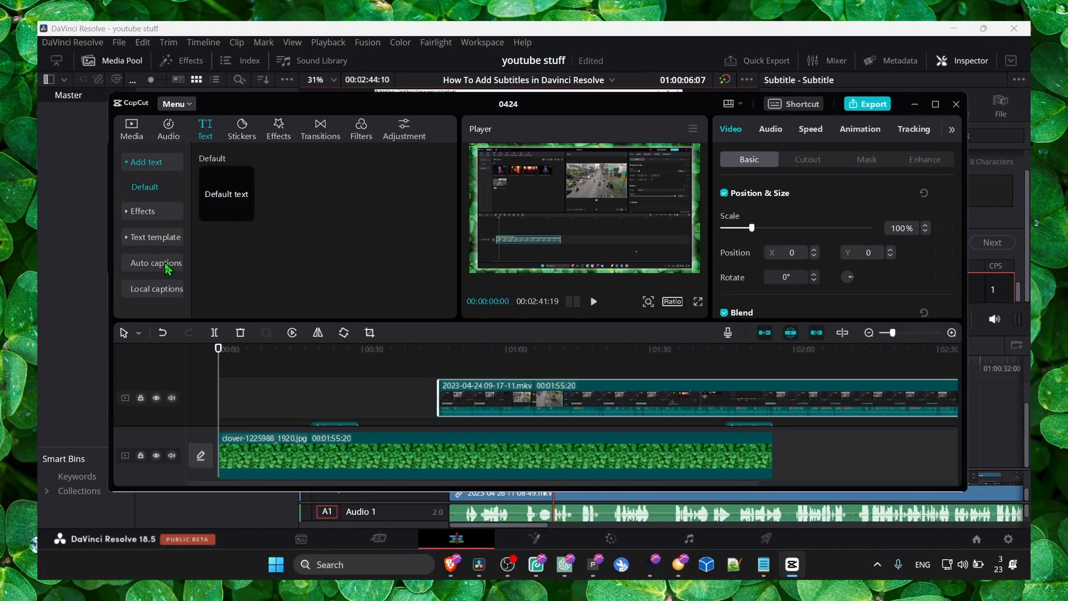
left_click(287, 311)
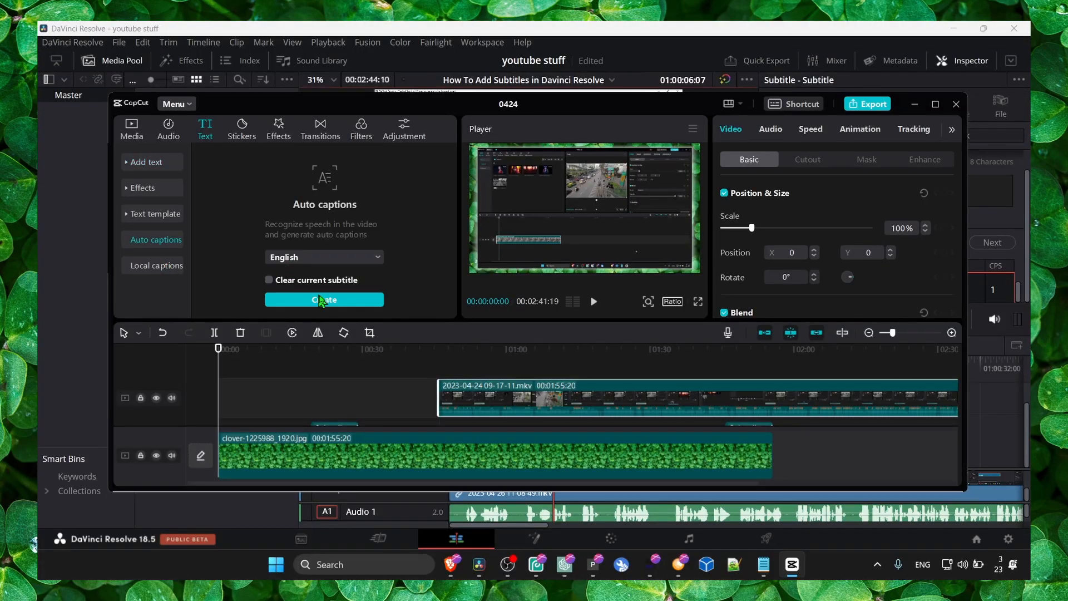
left_click(320, 259)
left_click(321, 260)
left_click(475, 453)
left_click(430, 375)
left_click(490, 396)
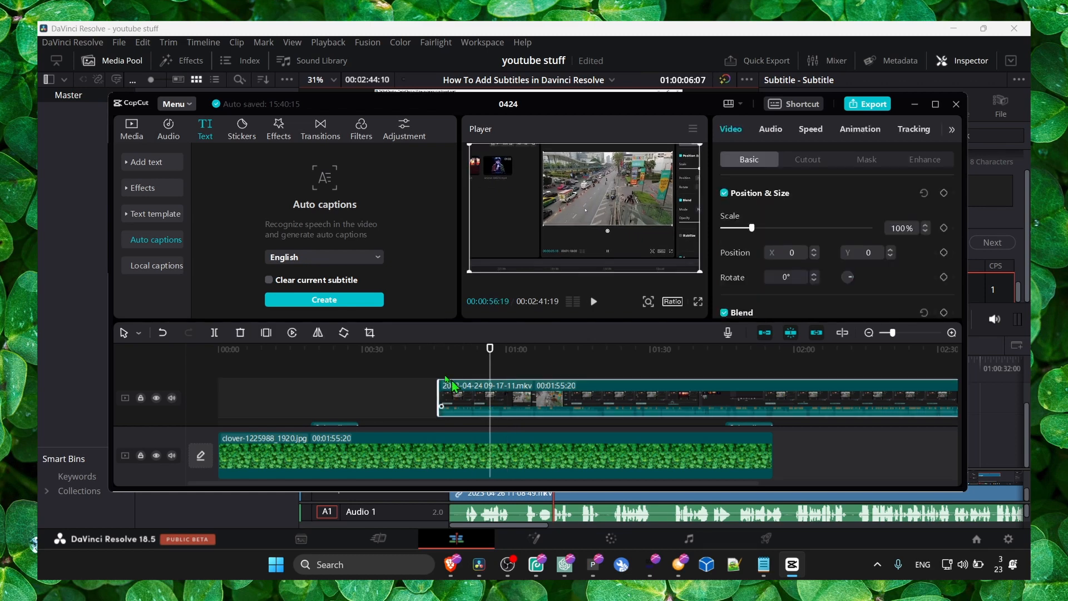
left_click(354, 300)
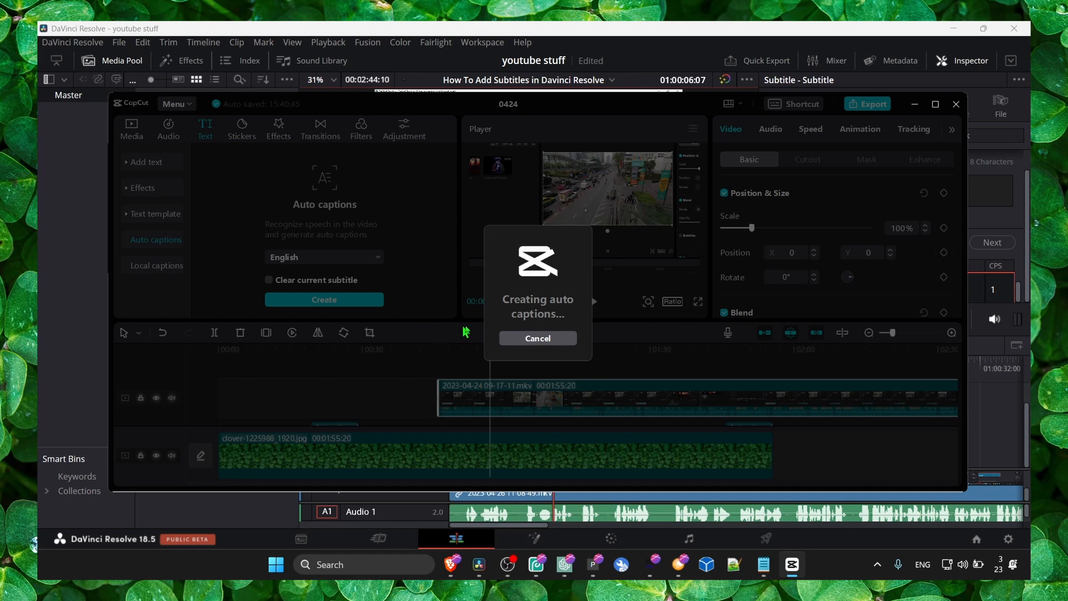
left_click(839, 563)
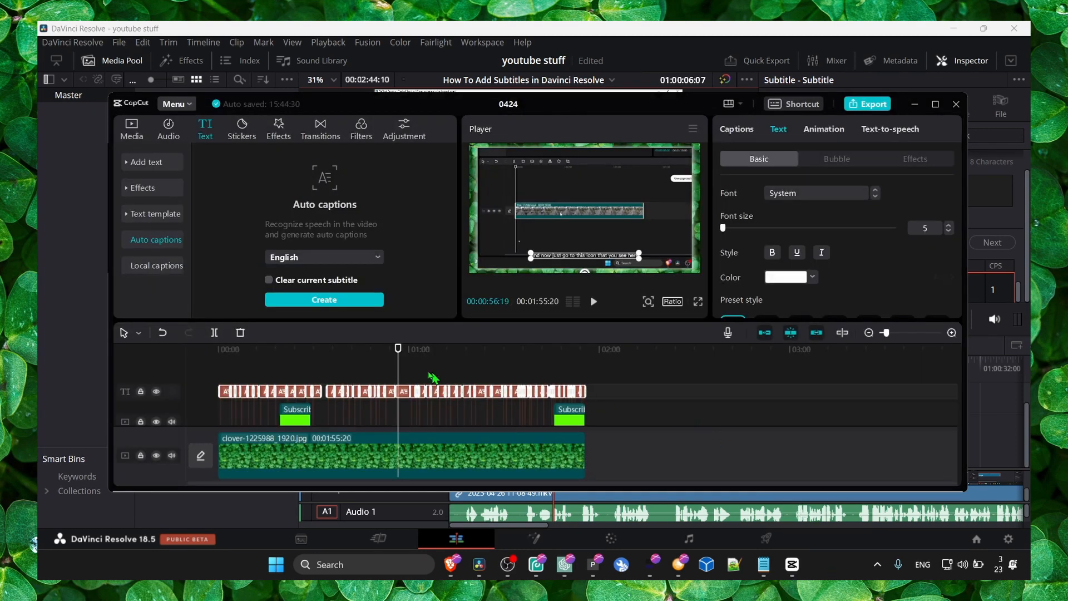
Step: Preview the generated captions at about 00:00:11 and inspect their clips on the timeline
left_click_drag(395, 356, 253, 354)
scroll(271, 383, "up", 5)
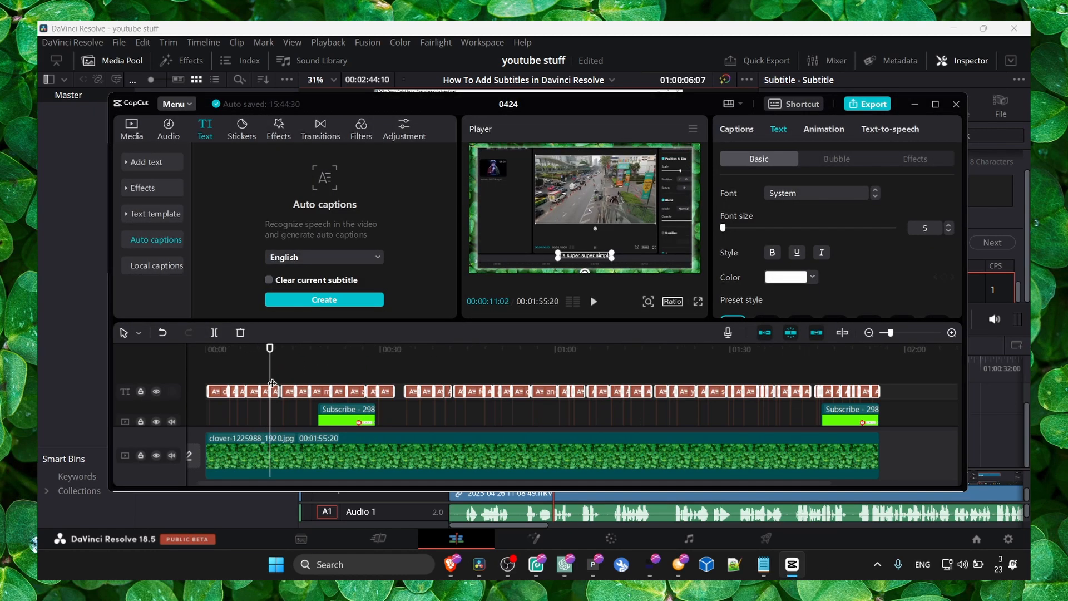
Step: Preview the auto captions over the first seven seconds of the timeline, stopping at 00:00:06:06
scroll(272, 384, "up", 3)
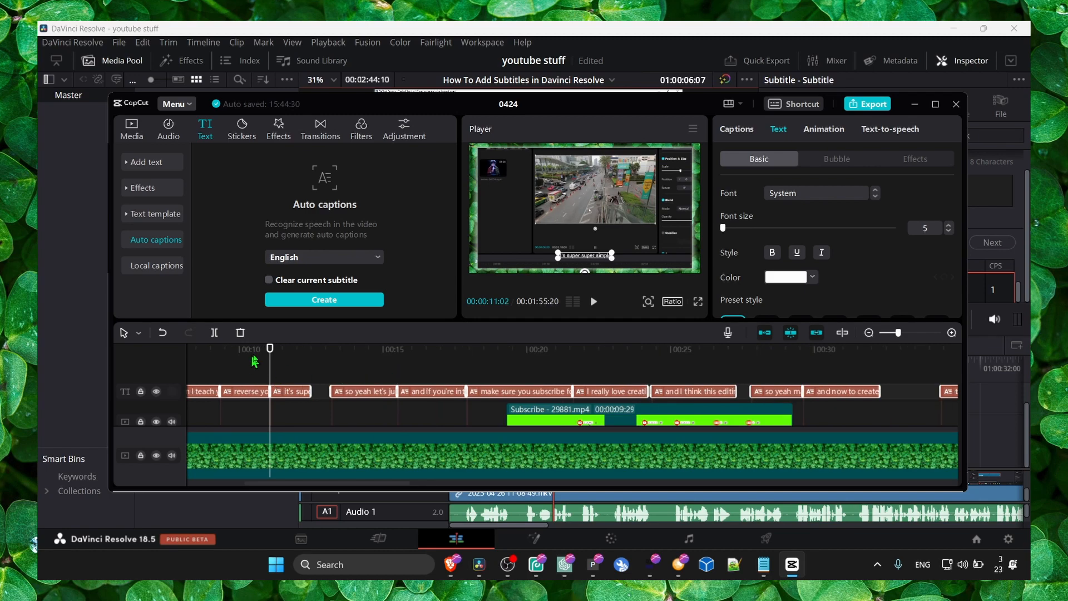
mouse_move(269, 352)
left_mouse_down()
mouse_move(213, 359)
mouse_move(234, 370)
mouse_move(266, 353)
left_mouse_up()
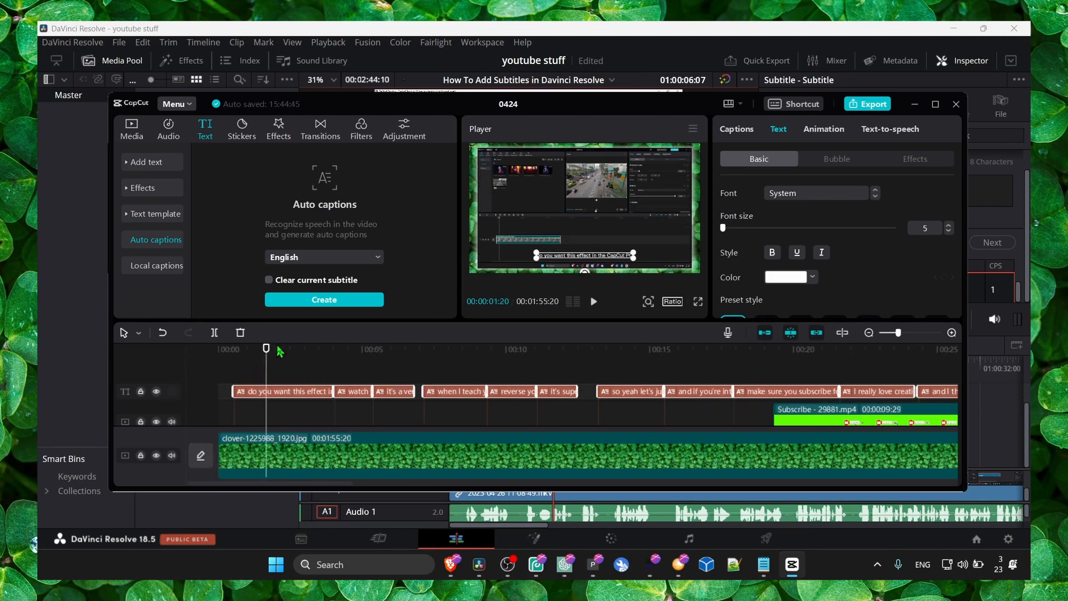
left_click(274, 350)
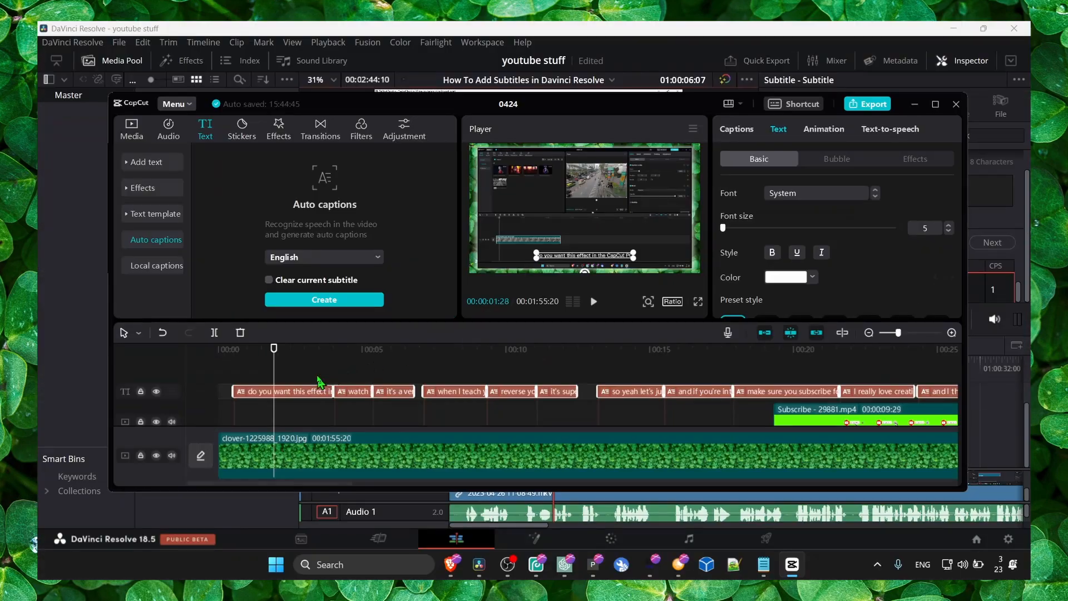
left_click(350, 352)
left_click_drag(349, 353, 424, 350)
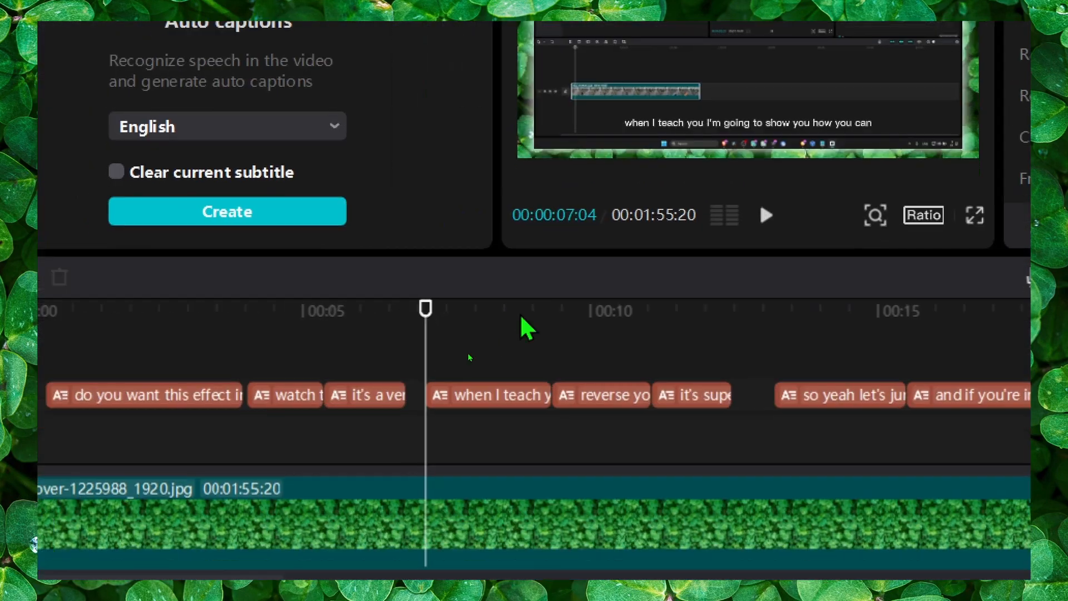
left_click(393, 360)
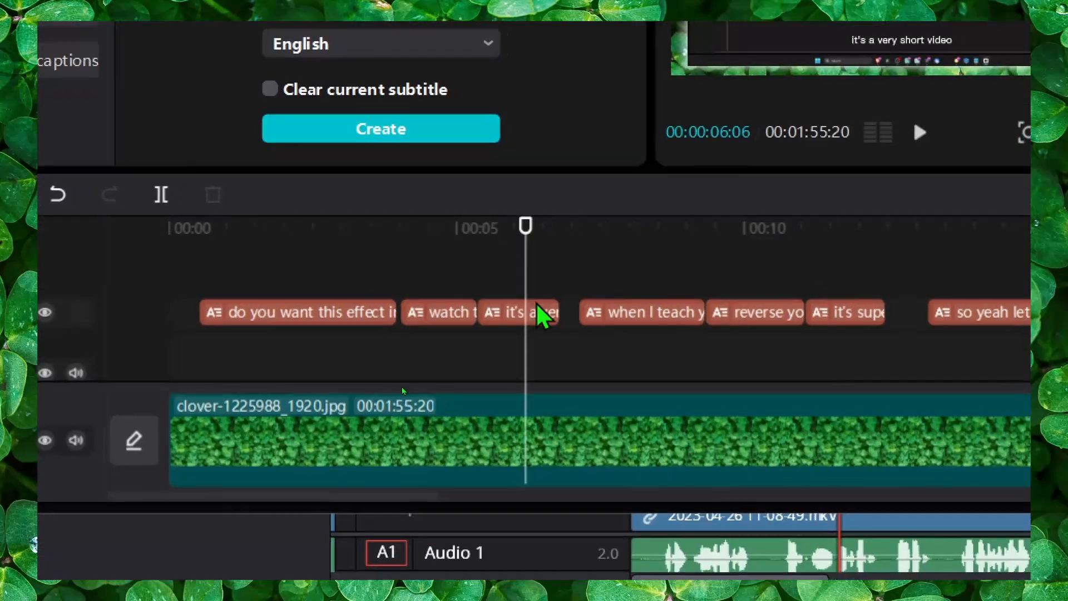
Step: Give the "it's a very short video" caption the yellow preset style with Apply to all kept on, and enlarge the text slightly in the preview
left_click(538, 389)
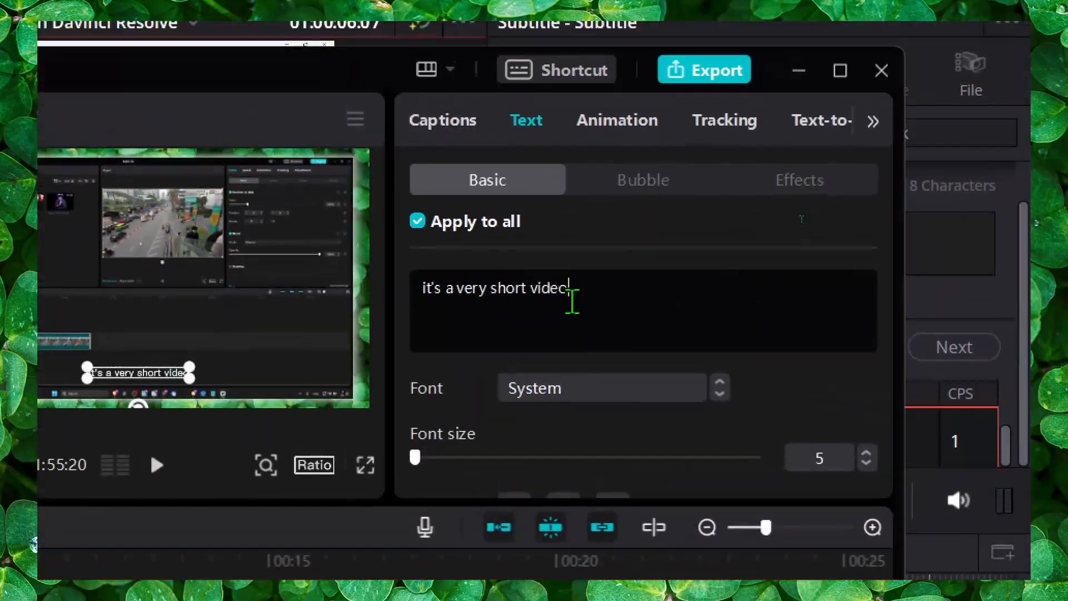
triple_click(572, 300)
scroll(532, 305, "down", 3)
scroll(537, 317, "down", 5)
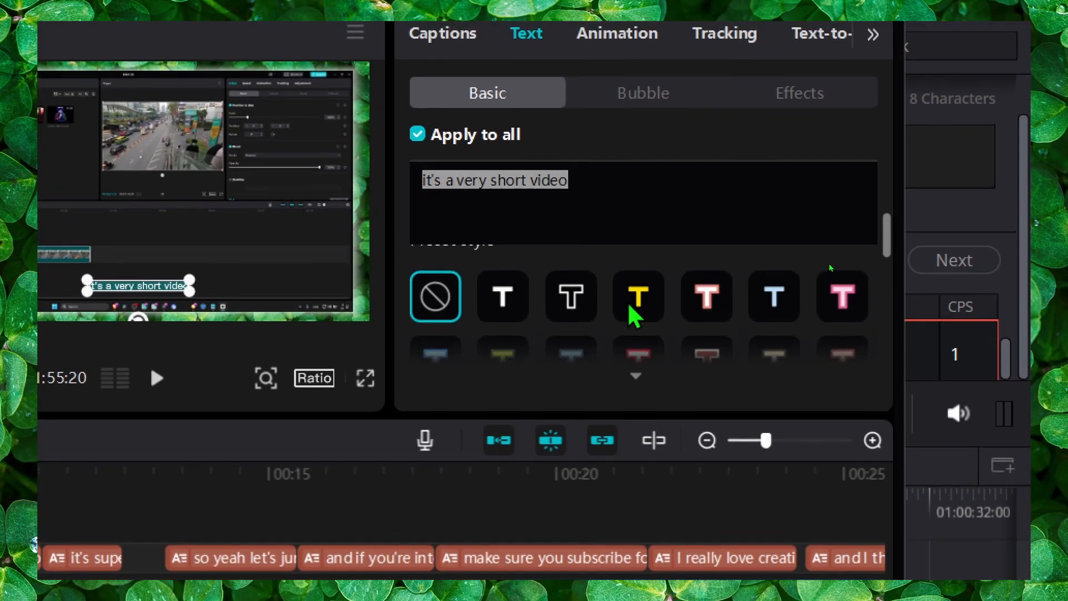
left_click(636, 304)
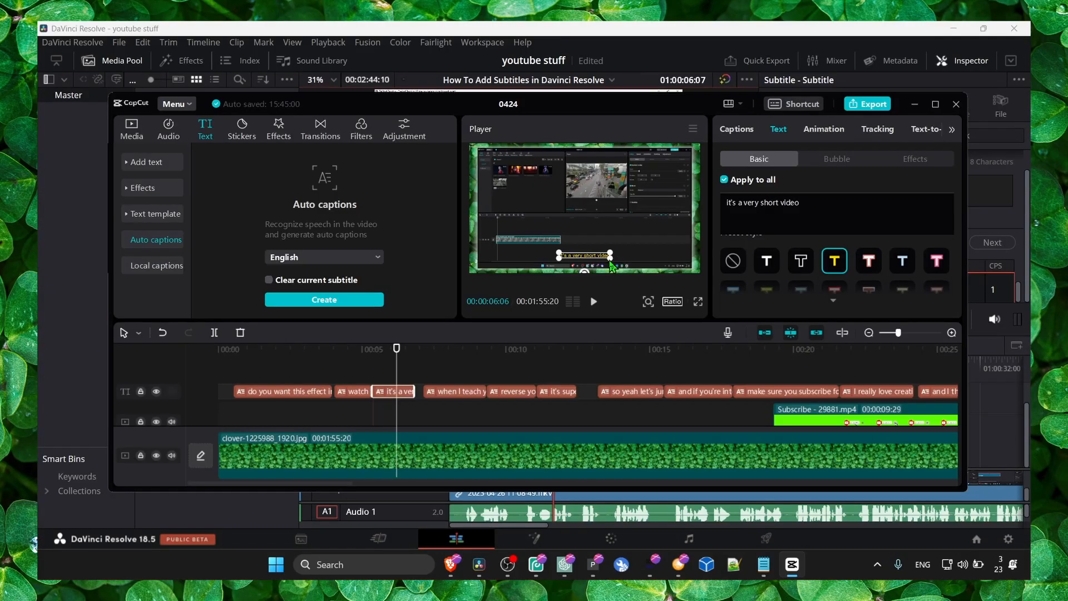
left_click_drag(612, 259, 621, 261)
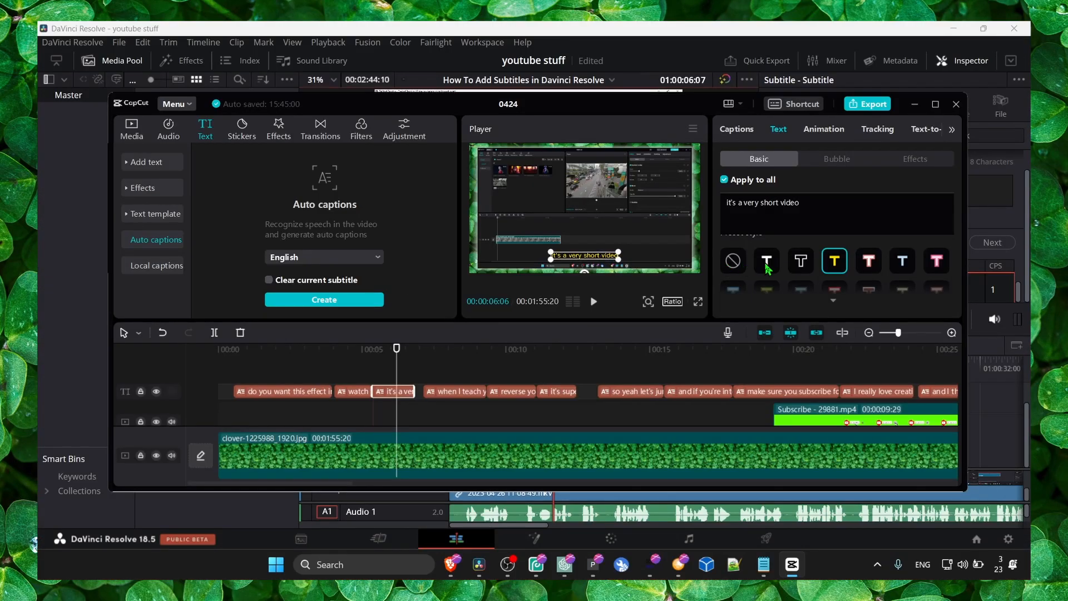
Step: Set the captions' font to AvenirNext and the font size to 7, trying size 11 first
scroll(766, 265, "down", 3)
scroll(760, 278, "up", 5)
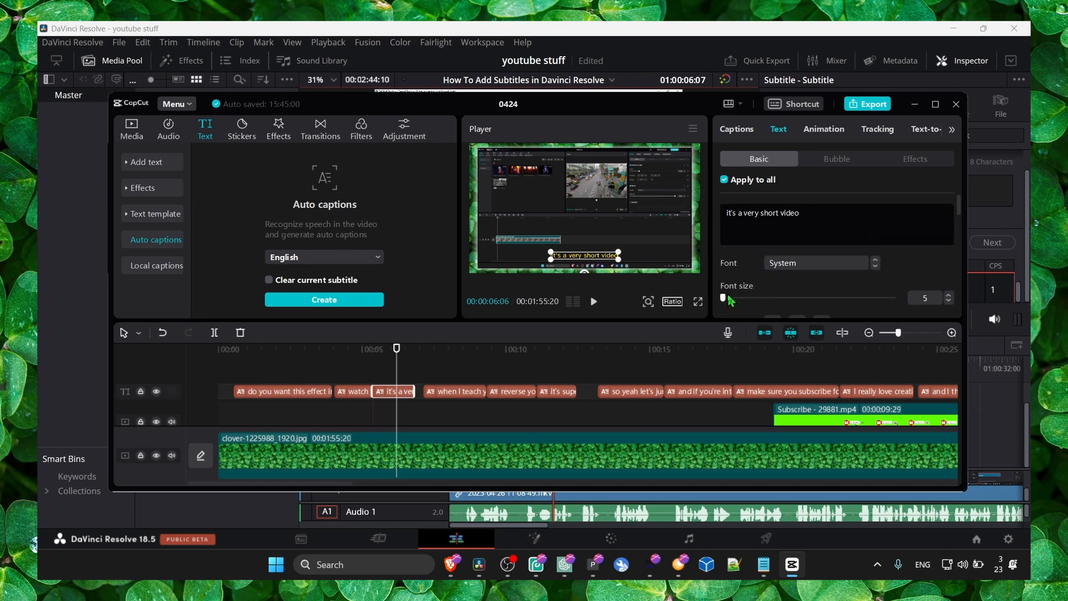
left_click_drag(728, 298, 733, 292)
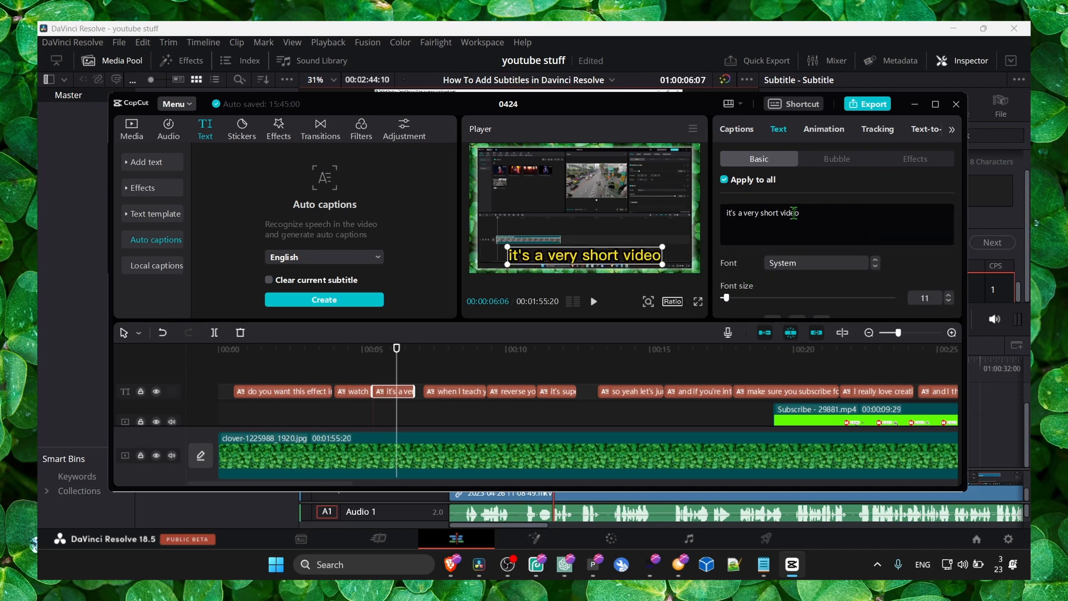
left_click(779, 265)
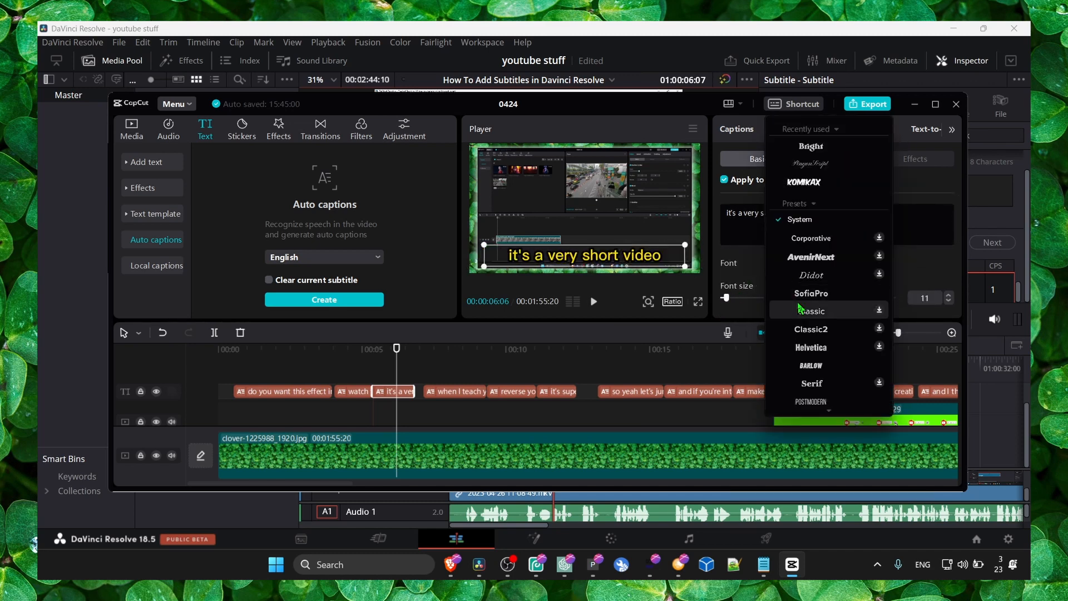
left_click(805, 262)
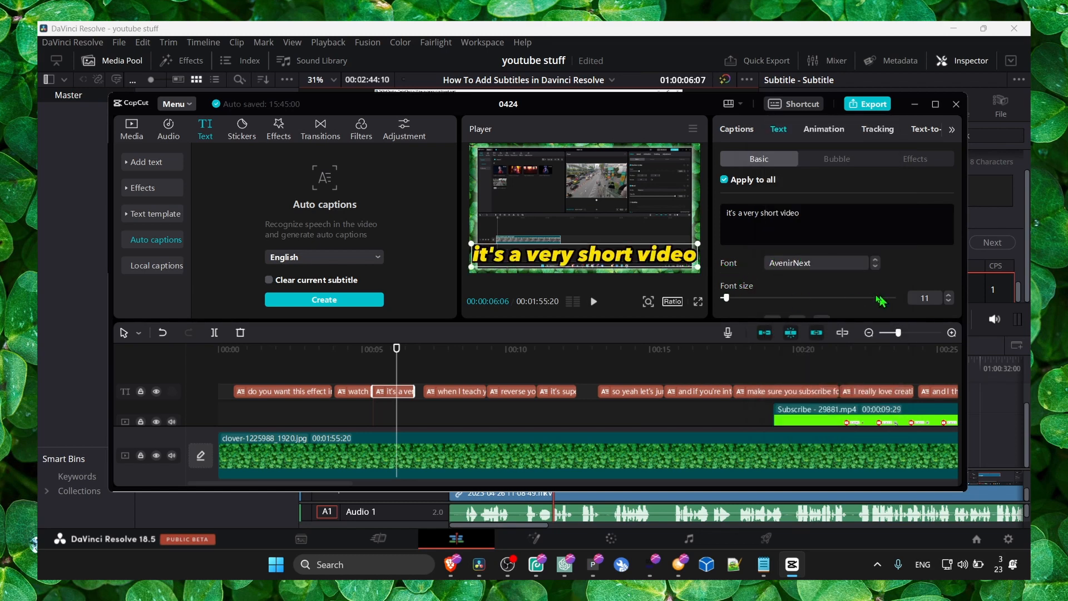
left_click_drag(727, 299, 723, 300)
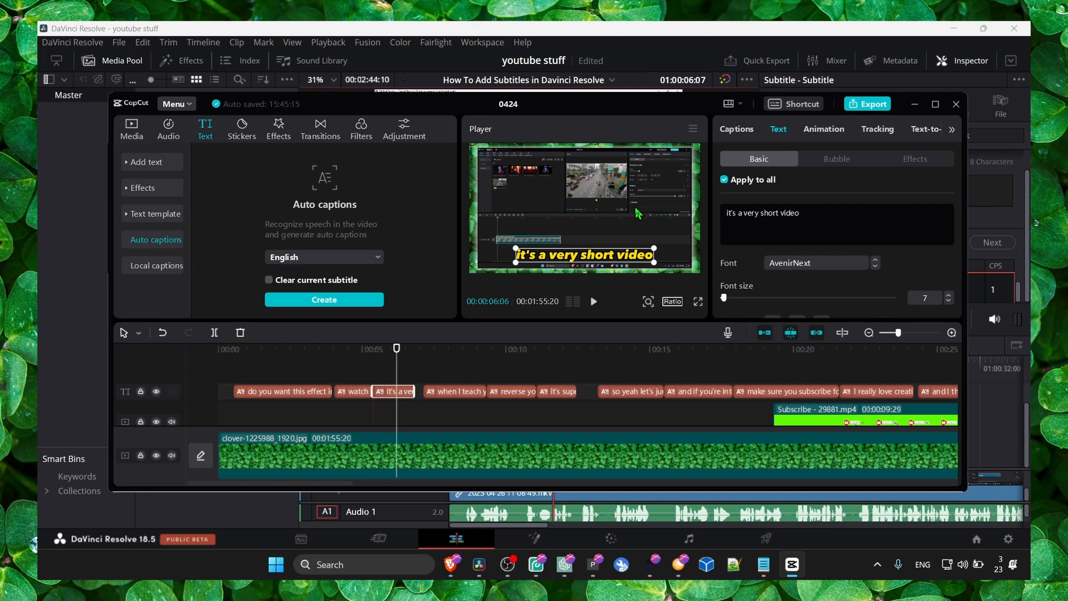
Step: Minimize CapCut to return to the DaVinci Resolve project
left_click(915, 106)
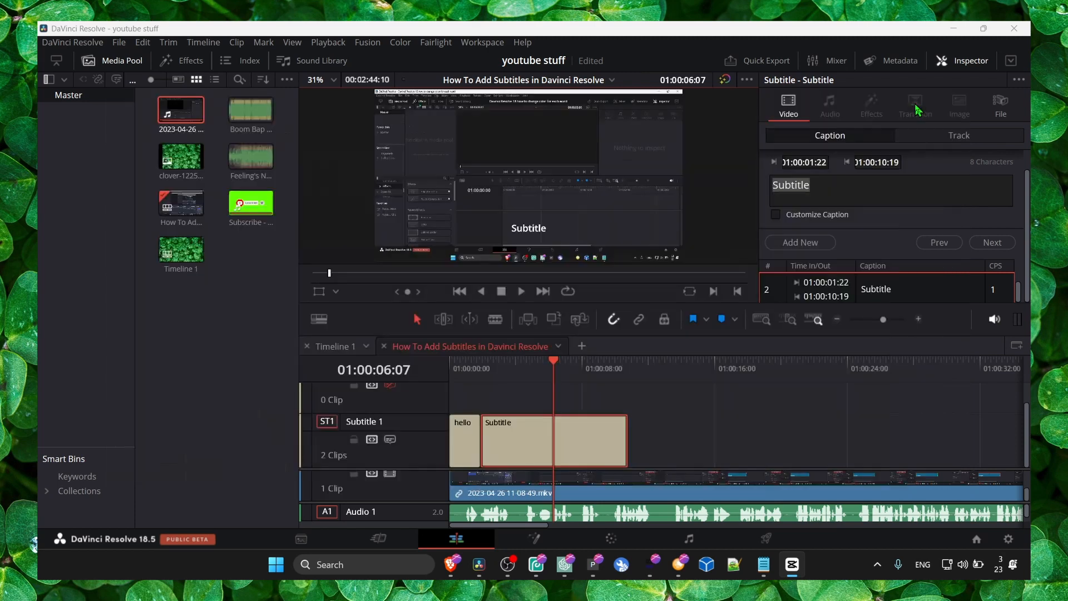